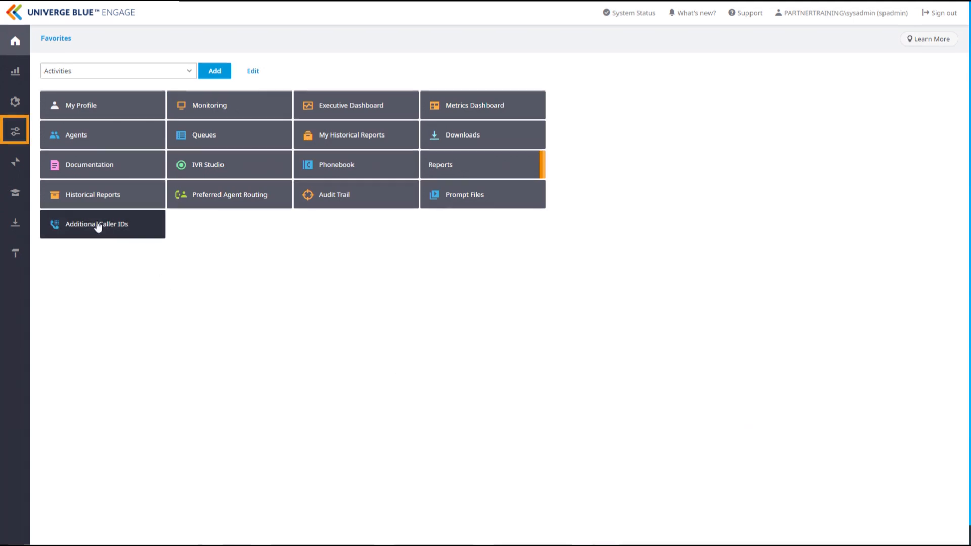
# Add a skillset named New Training in the general Skillsets configuration and save it.
pyautogui.click(6, 133)
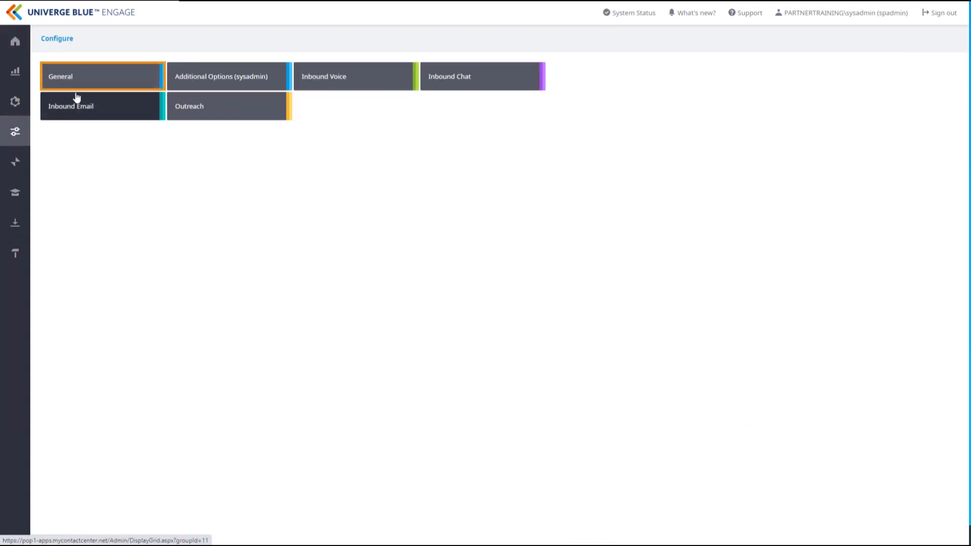
pyautogui.click(90, 76)
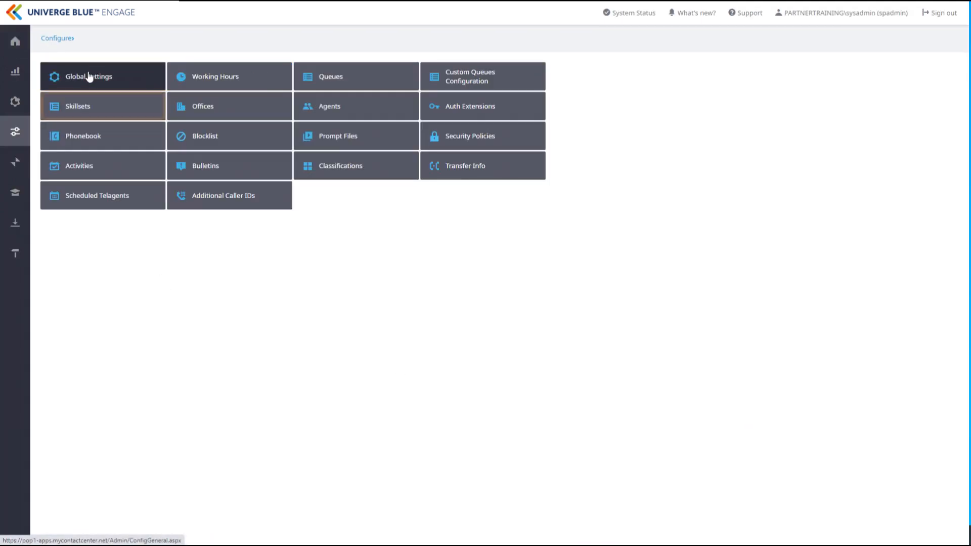
pyautogui.click(95, 110)
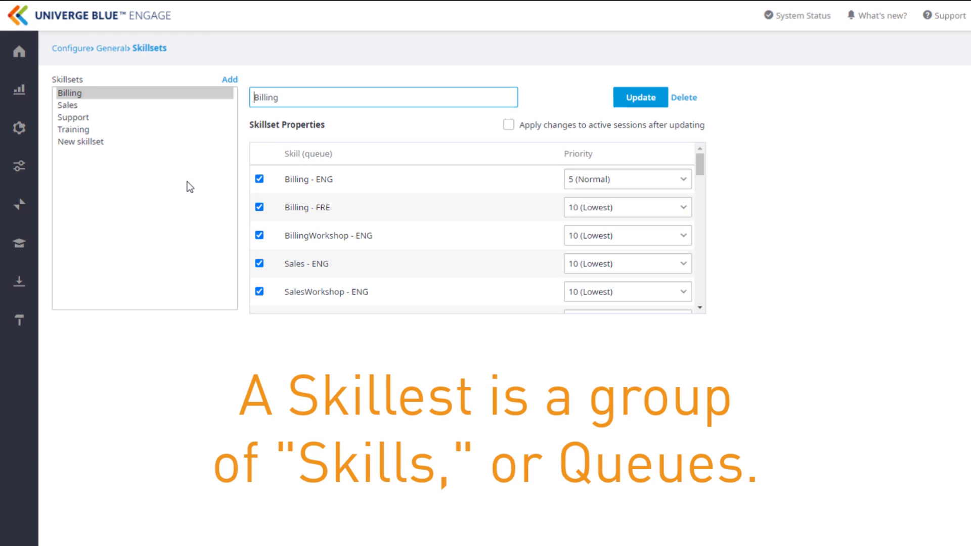
pyautogui.click(233, 80)
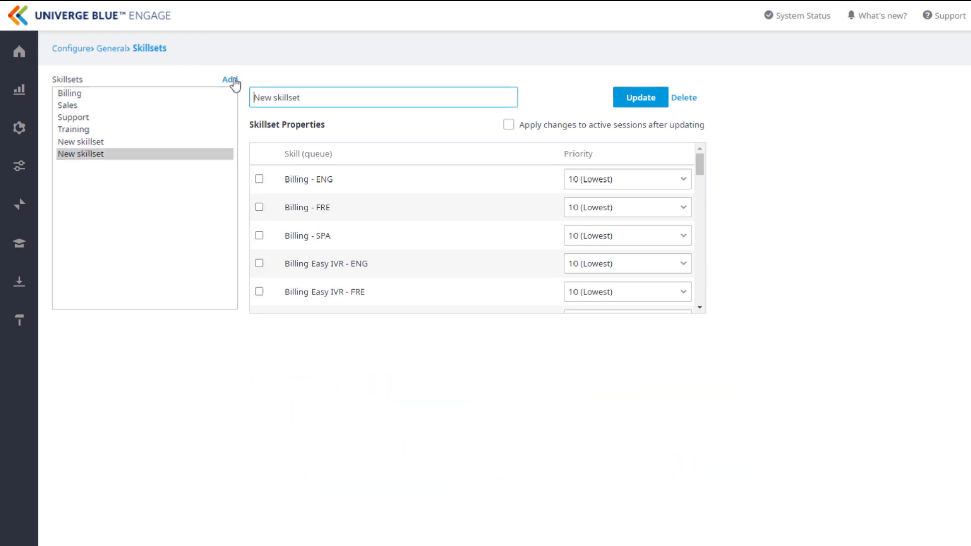
pyautogui.tripleClick(300, 98)
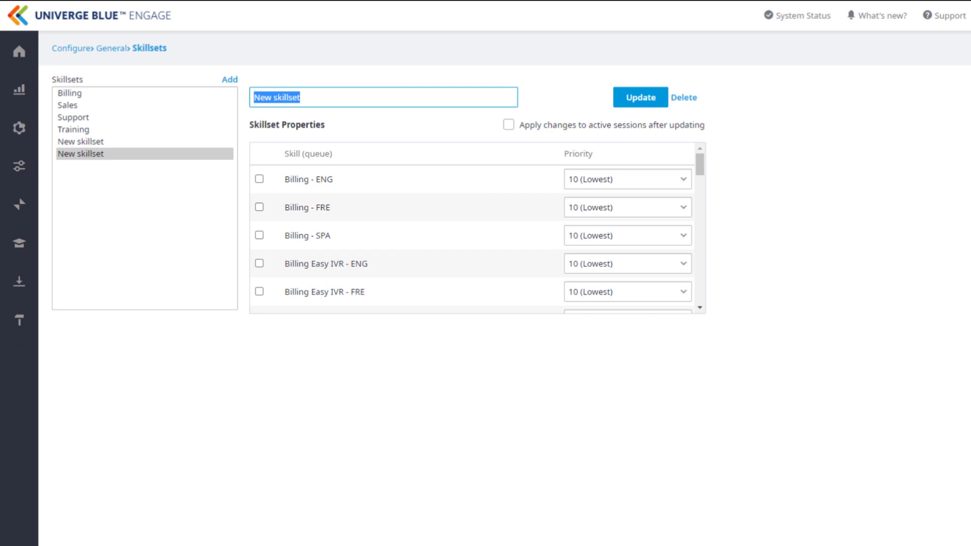
pyautogui.write('New Training')
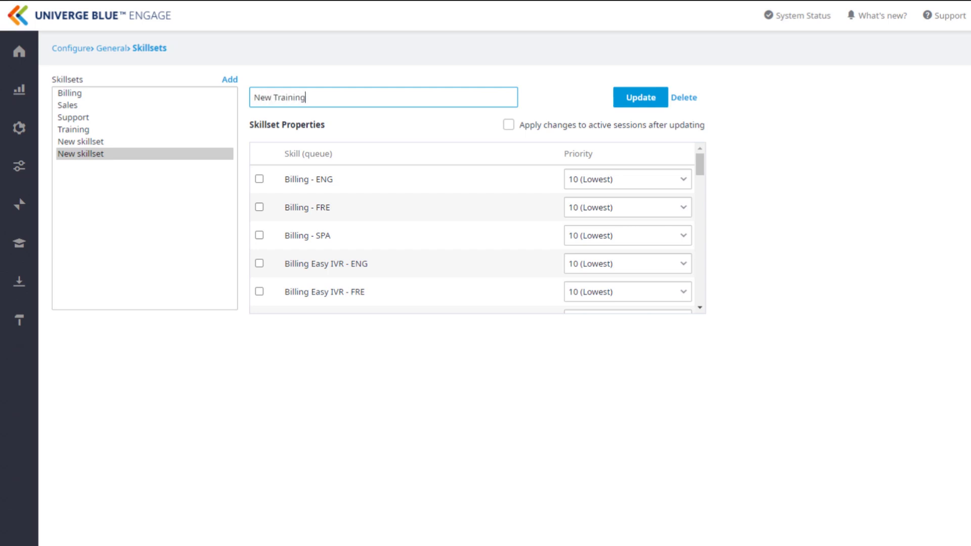
pyautogui.click(640, 97)
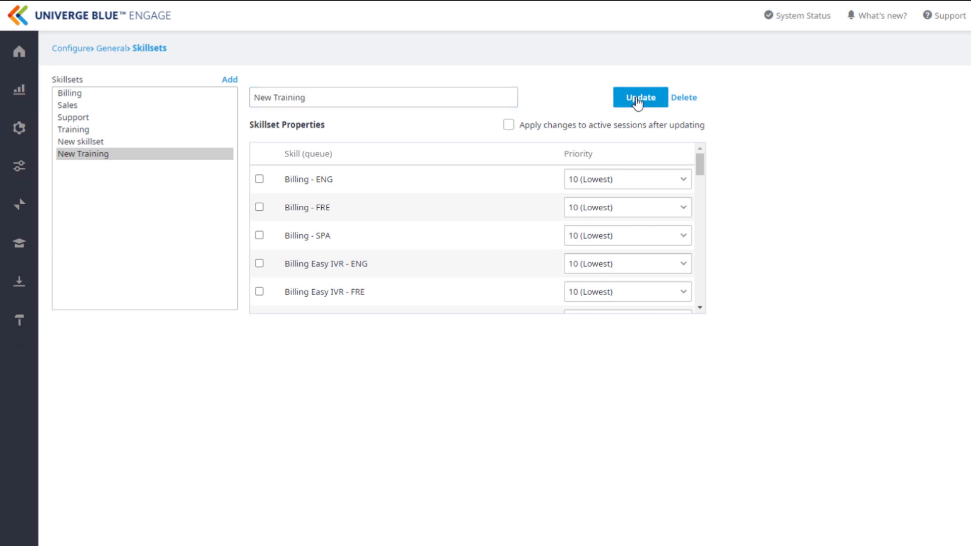
# Include the queues Billing - ENG, Billing - SPA and Billing Easy IVR - FRE in the skillset called New skillset.
pyautogui.click(96, 142)
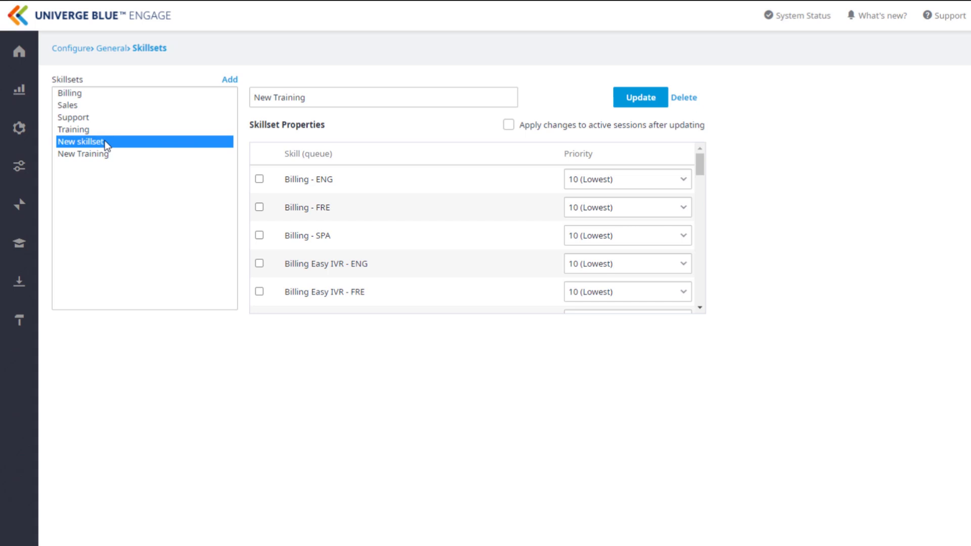
pyautogui.click(261, 180)
pyautogui.click(259, 294)
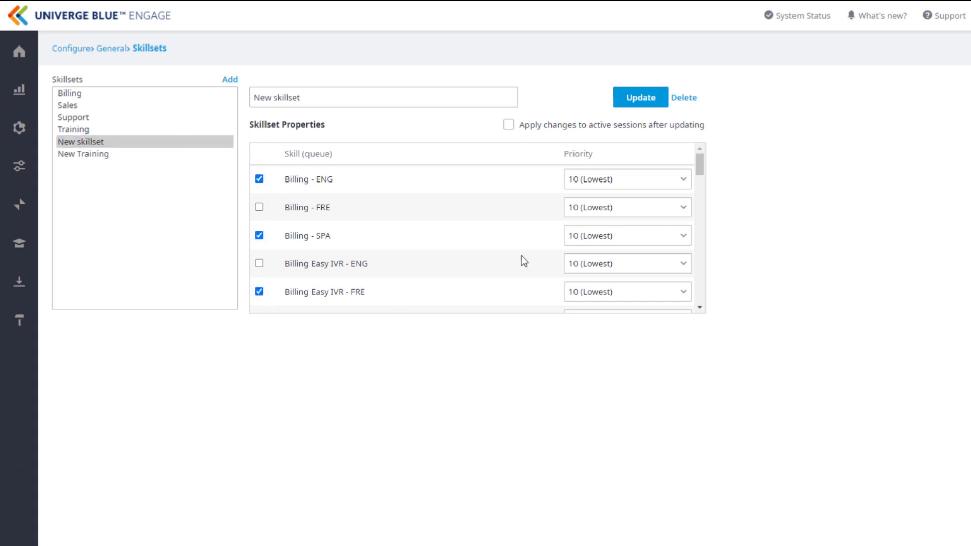
# Set priority 1 (Highest) for Billing - ENG, 5 (Normal) for Billing - SPA and 10 (Lowest) for Billing Easy IVR - FRE, and save.
pyautogui.click(673, 178)
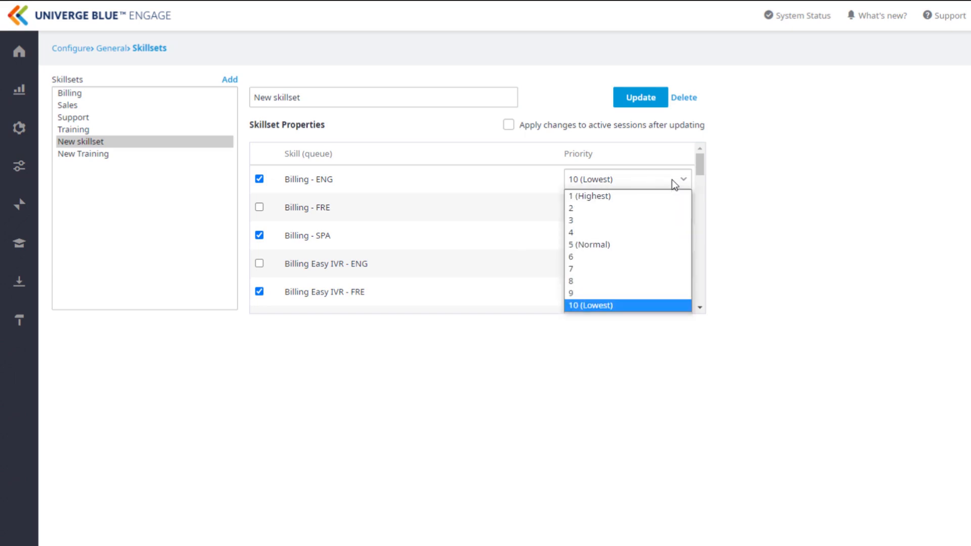
pyautogui.click(640, 196)
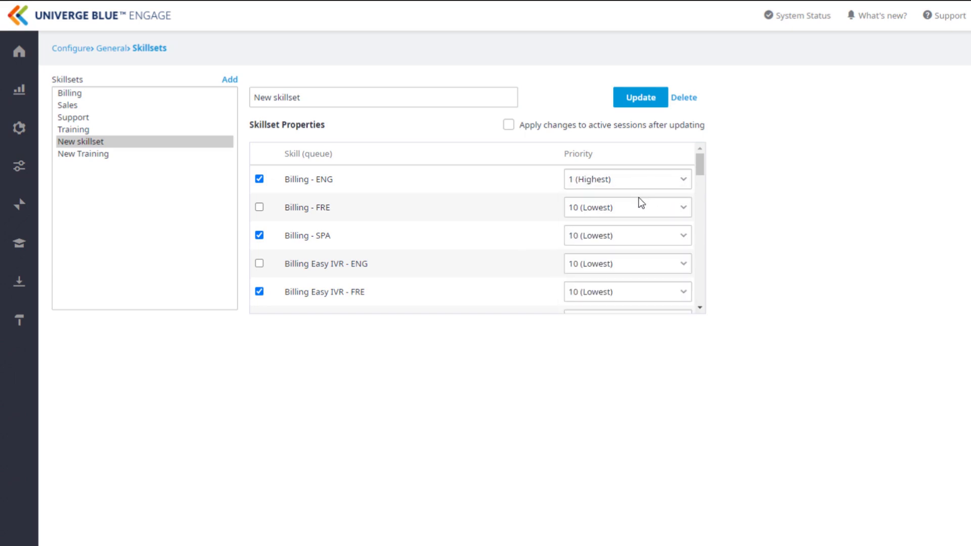
pyautogui.click(666, 235)
pyautogui.click(605, 303)
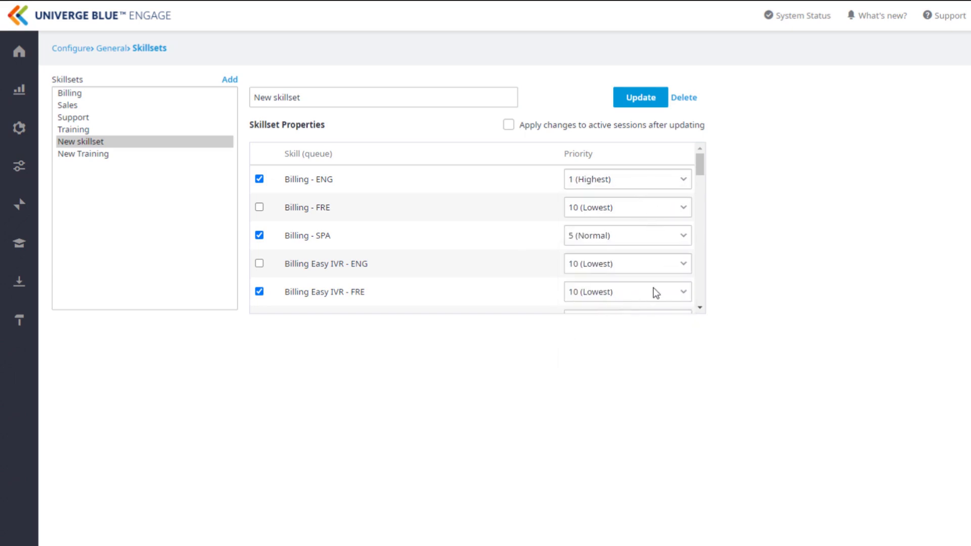
pyautogui.click(680, 297)
pyautogui.click(648, 418)
pyautogui.click(642, 101)
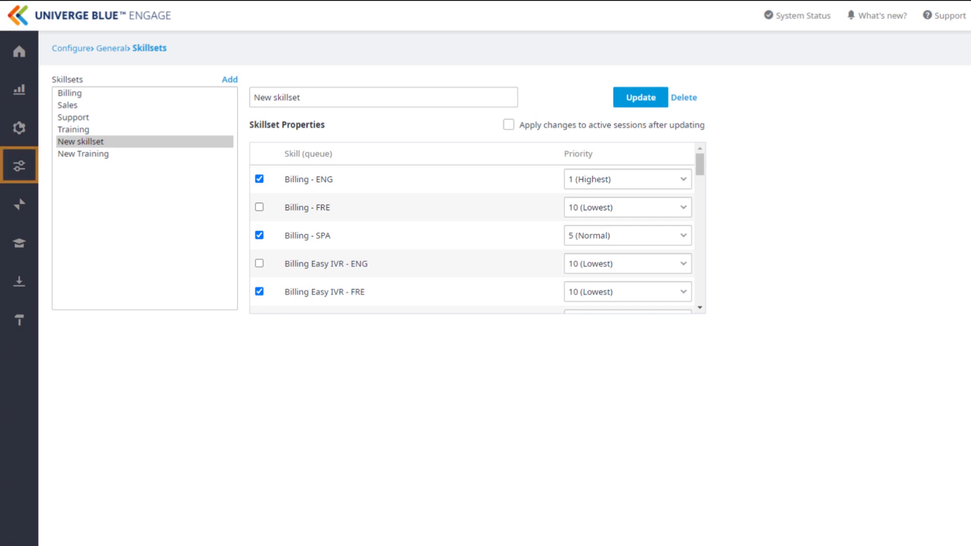
# Add an agent team in the general Agents configuration and name it Training Team.
pyautogui.click(25, 166)
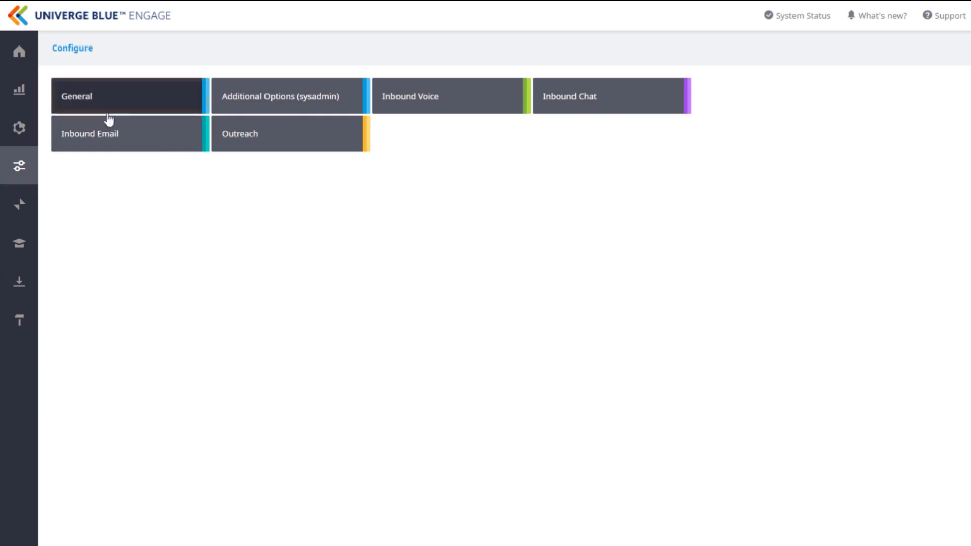
pyautogui.click(122, 106)
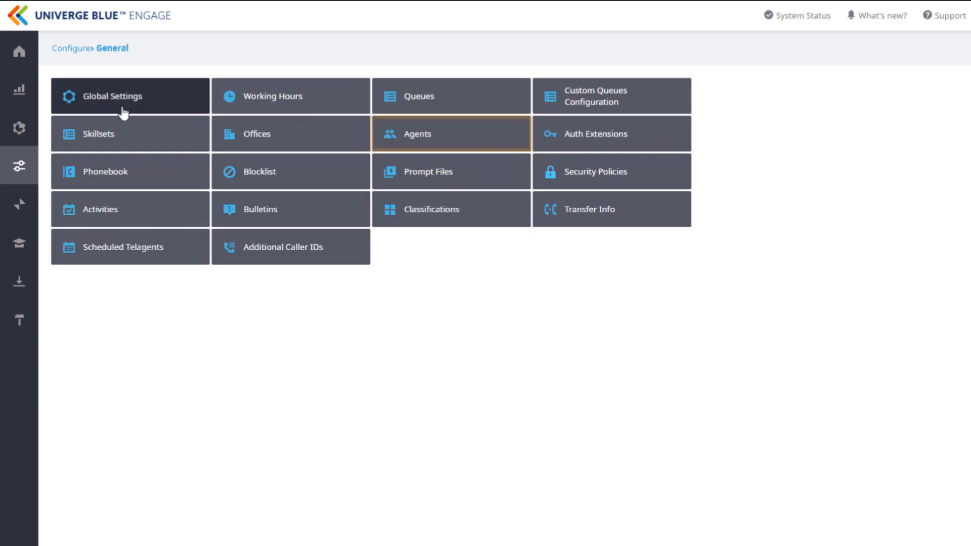
pyautogui.click(431, 137)
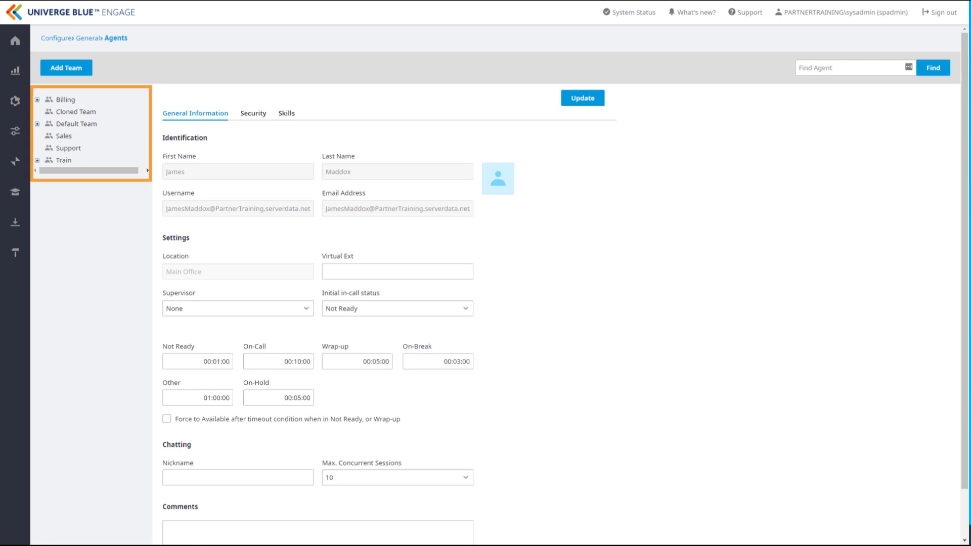
pyautogui.click(37, 100)
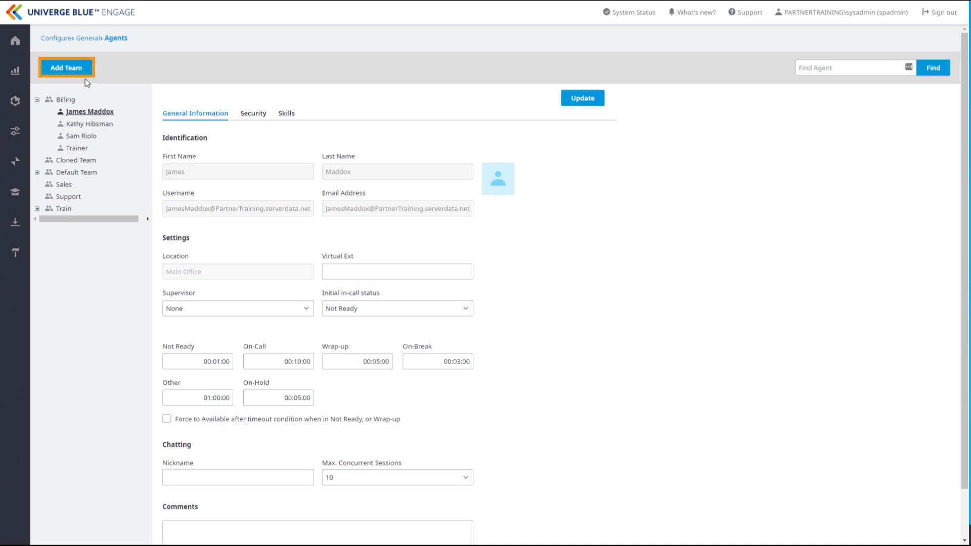
pyautogui.click(71, 71)
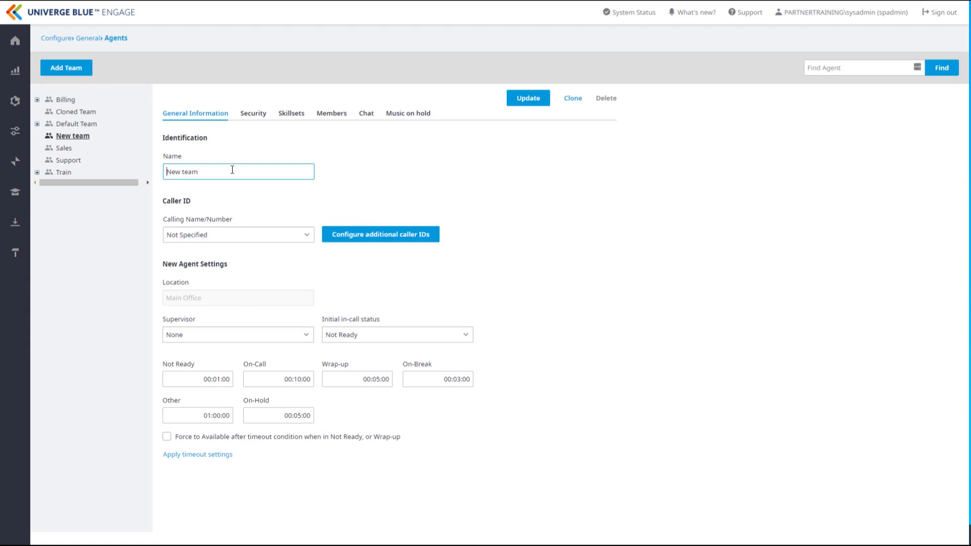
pyautogui.moveTo(230, 172); pyautogui.dragTo(158, 175)
pyautogui.write('Training Team')
# Assign the first Partner Training caller ID to the team, enable Force to Available after timeout condition, and save the team settings.
pyautogui.click(306, 237)
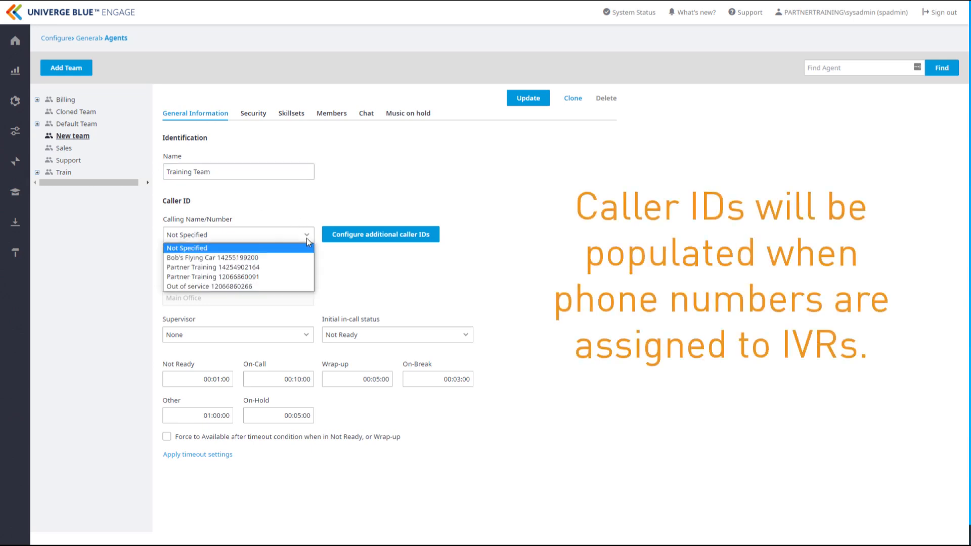
pyautogui.click(251, 269)
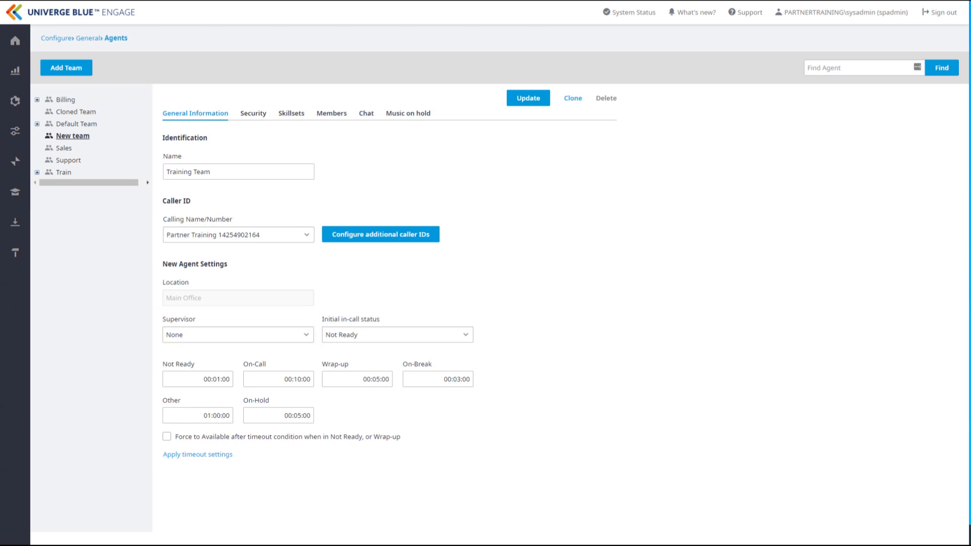
pyautogui.click(466, 335)
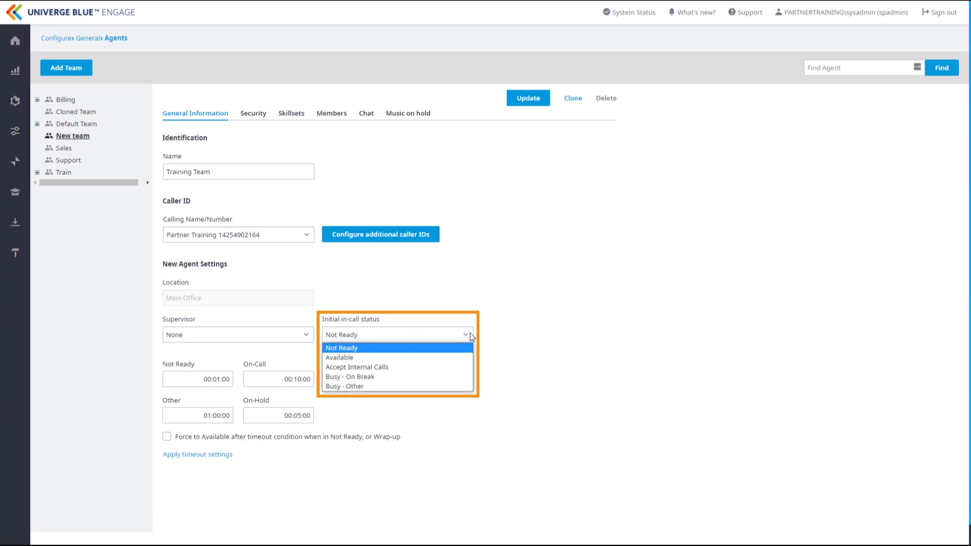
pyautogui.click(470, 334)
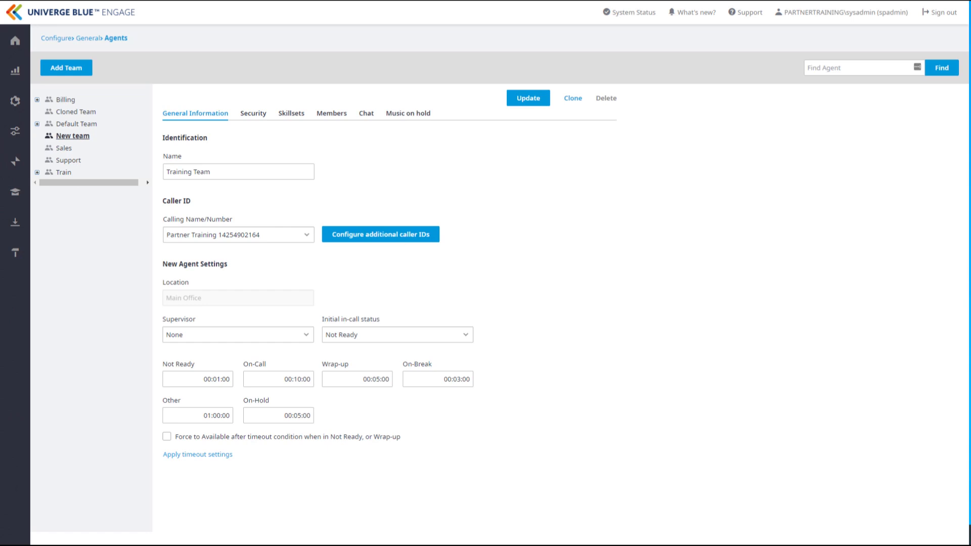
pyautogui.click(166, 437)
pyautogui.click(529, 106)
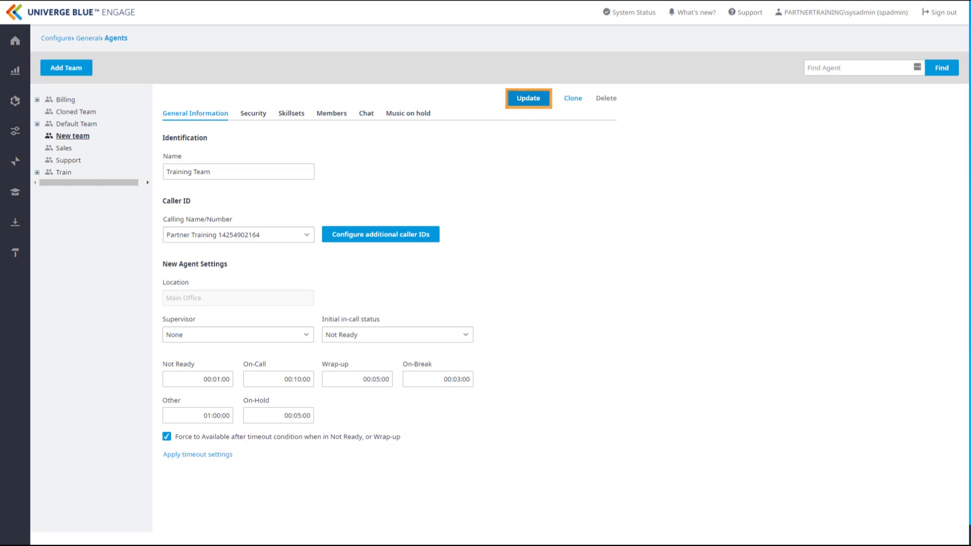
pyautogui.click(529, 105)
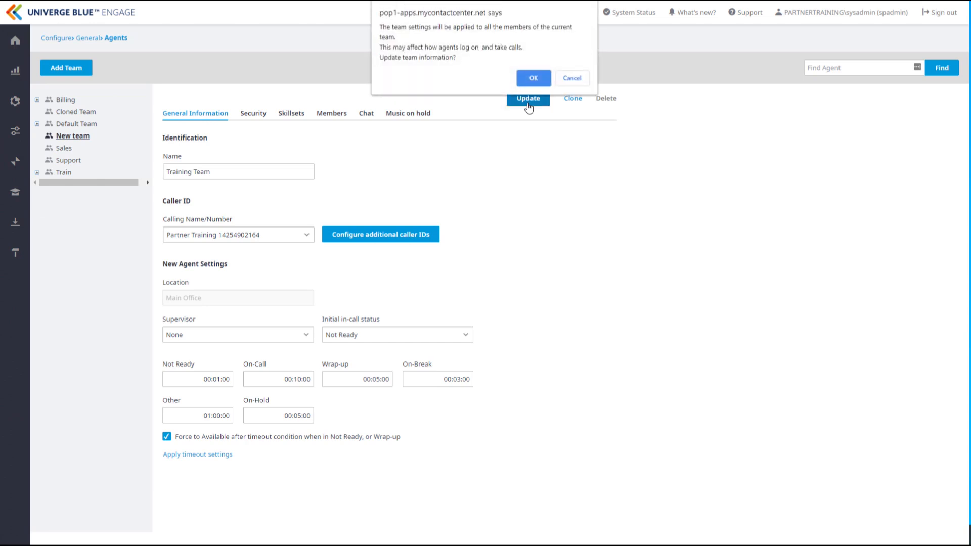
pyautogui.click(534, 79)
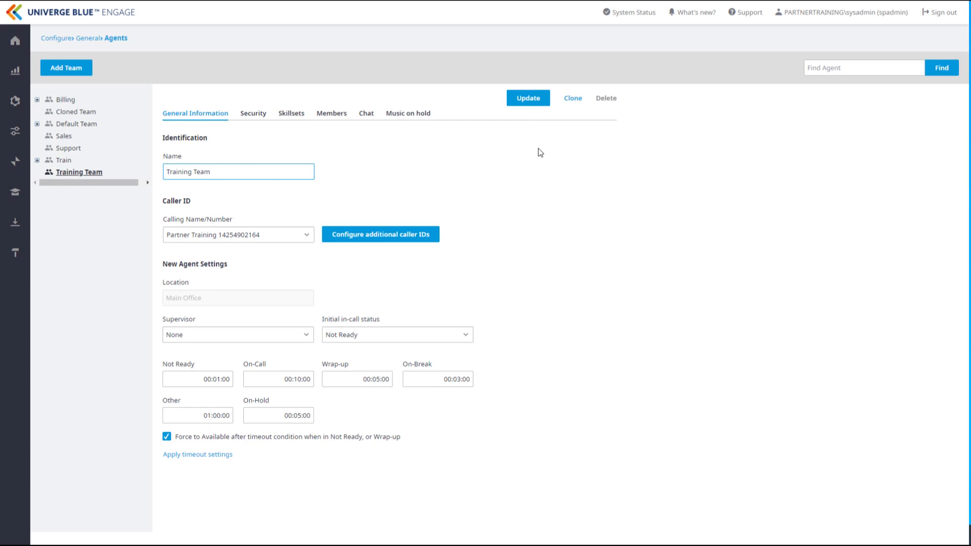
# Assign the Billing and New Training skillsets to Training Team, applying the changes to active sessions, save, and show its member list.
pyautogui.click(254, 119)
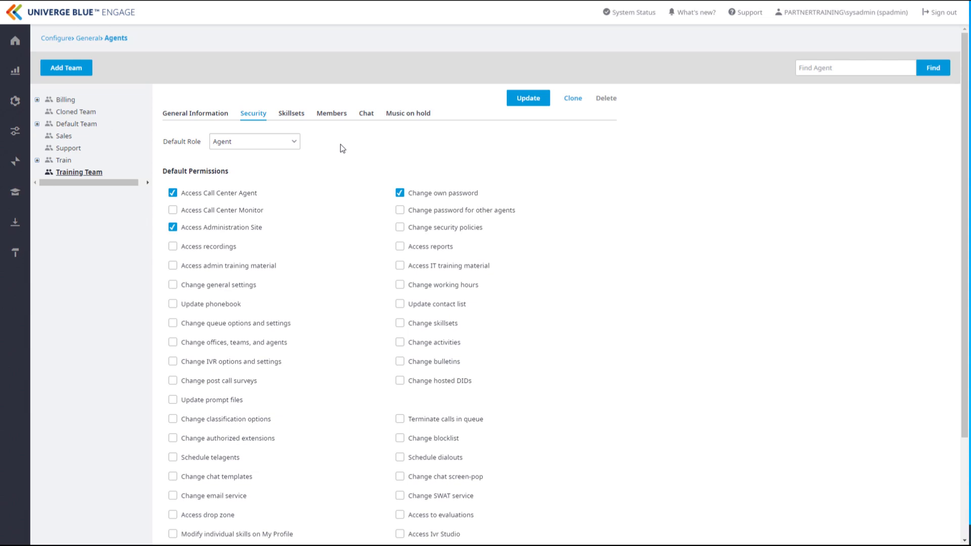
pyautogui.click(292, 115)
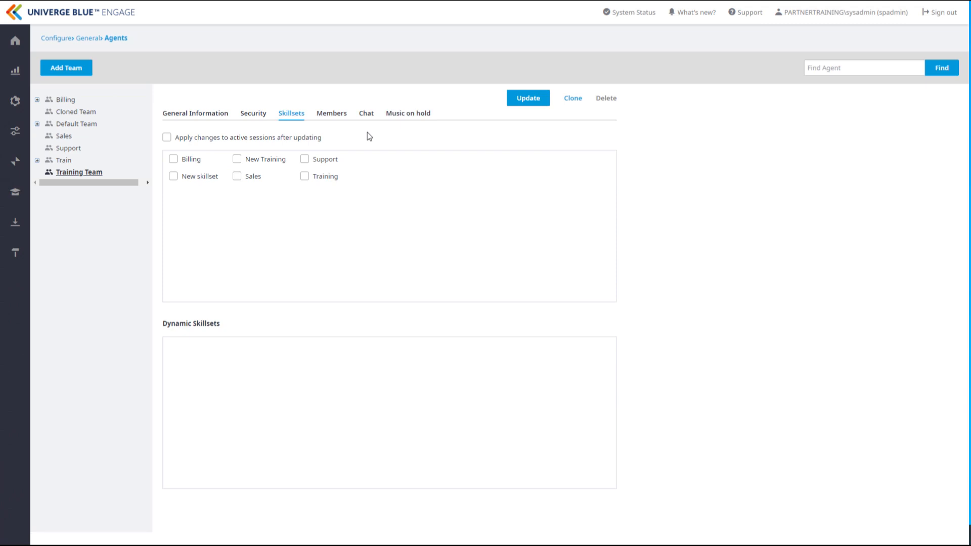
pyautogui.click(238, 160)
pyautogui.click(174, 160)
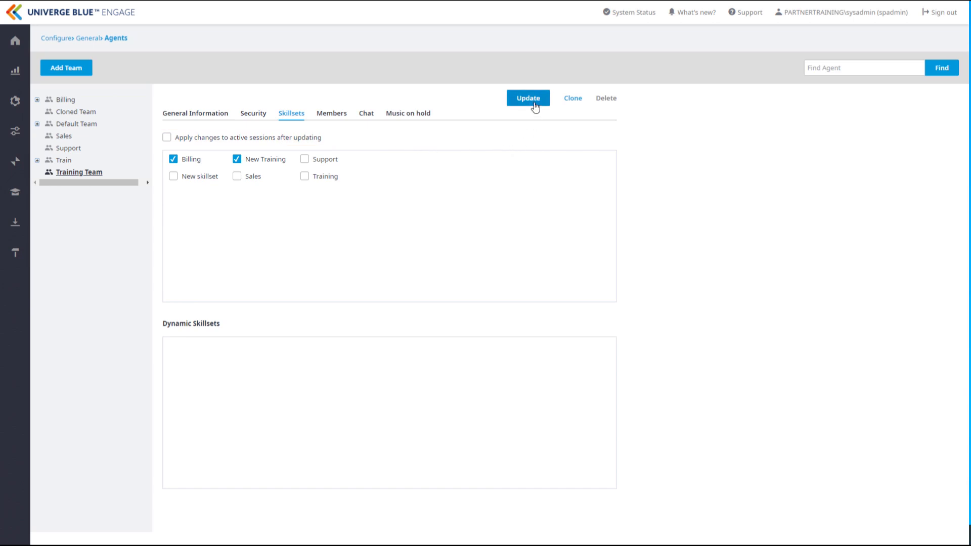
pyautogui.click(167, 137)
pyautogui.click(530, 104)
pyautogui.click(533, 78)
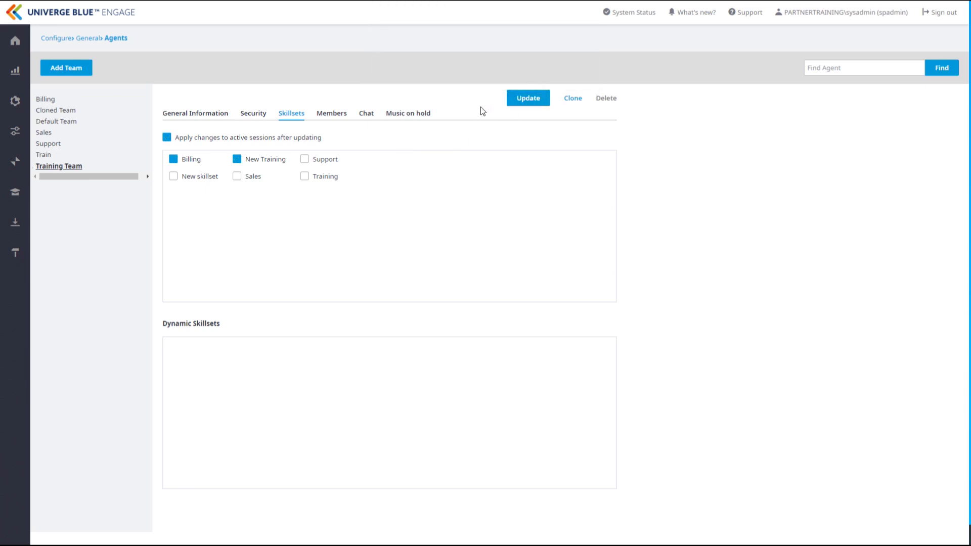
pyautogui.click(332, 118)
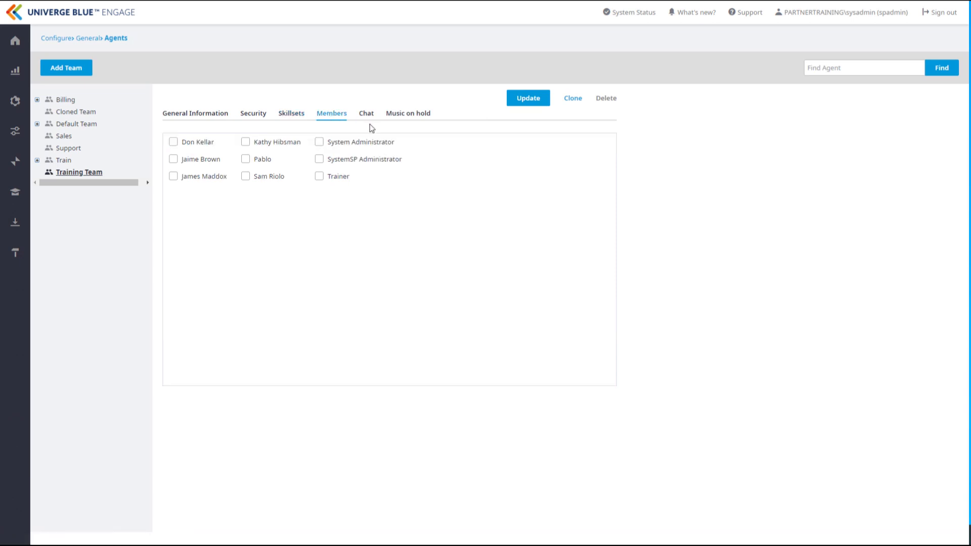
pyautogui.click(174, 142)
pyautogui.click(173, 159)
pyautogui.click(173, 177)
pyautogui.click(36, 100)
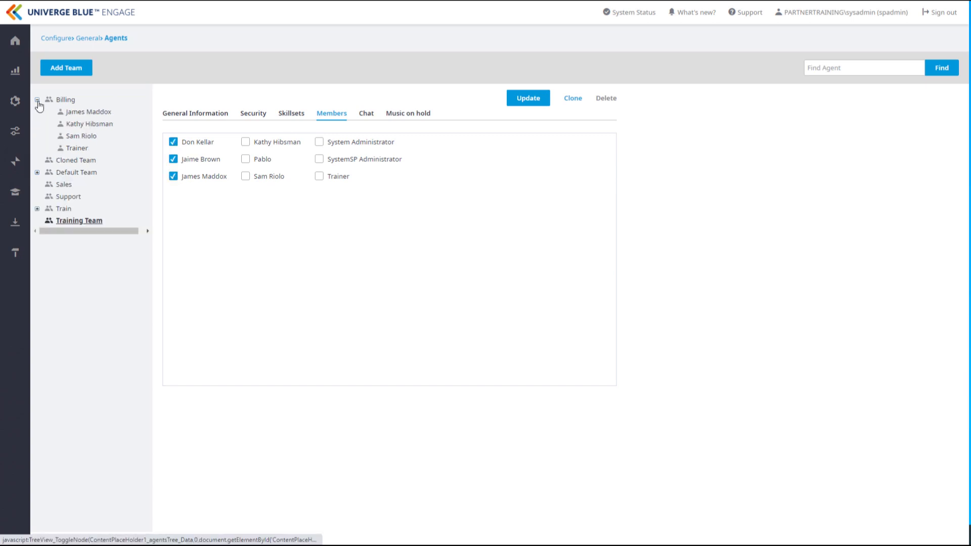
pyautogui.click(65, 100)
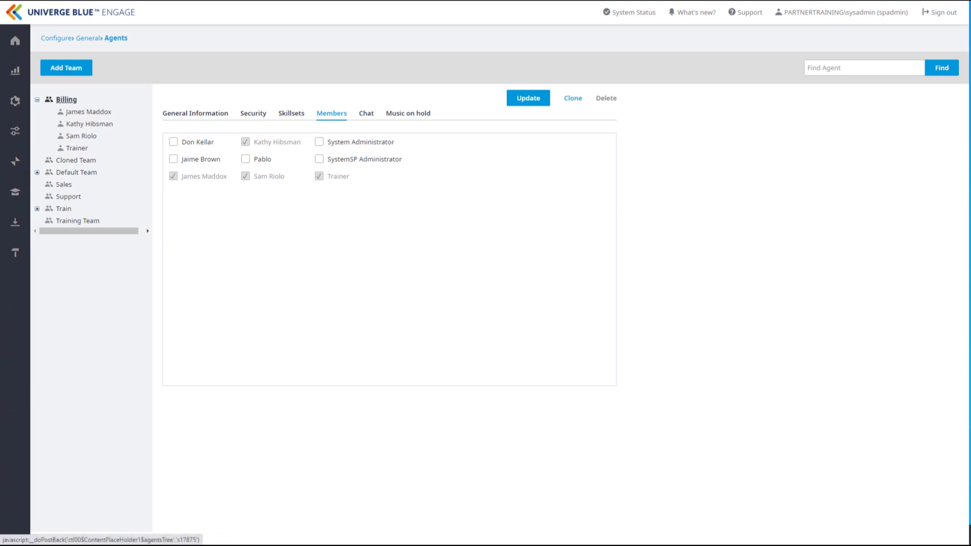
pyautogui.click(70, 221)
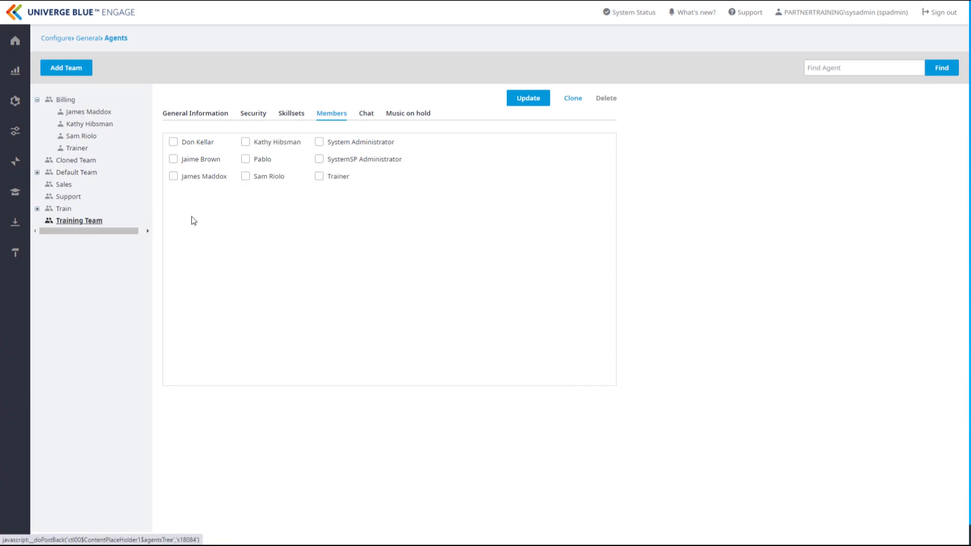
# Add the three agents in the first column of the member list to Training Team and save the team update.
pyautogui.click(173, 142)
pyautogui.click(174, 159)
pyautogui.click(174, 176)
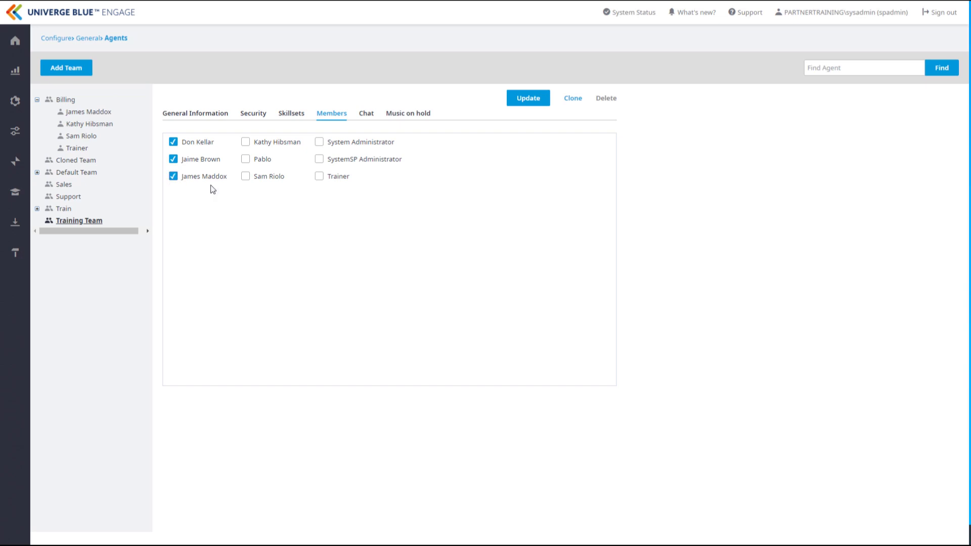
pyautogui.click(525, 101)
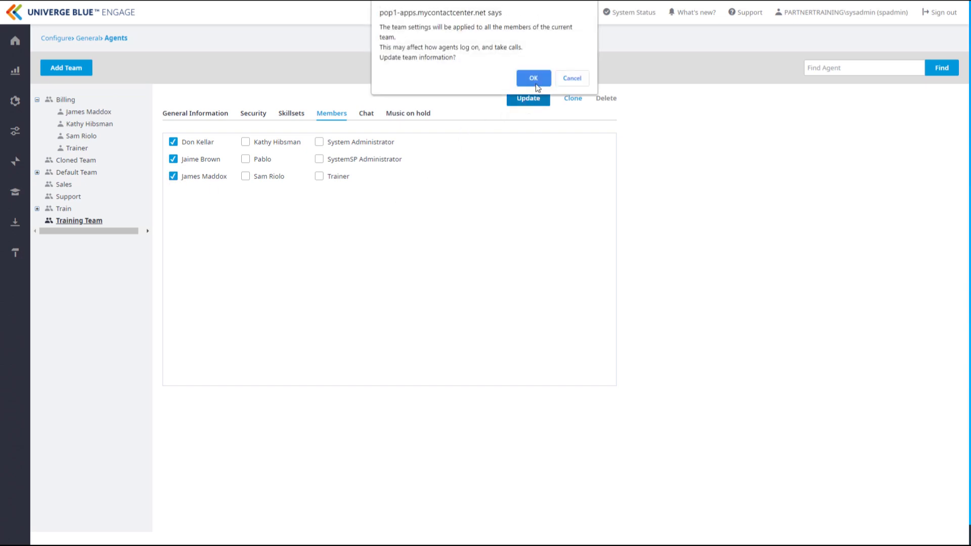
pyautogui.click(533, 79)
# Clone Training Team after checking its chat and music on hold settings, and show the cloned team's member list.
pyautogui.click(368, 120)
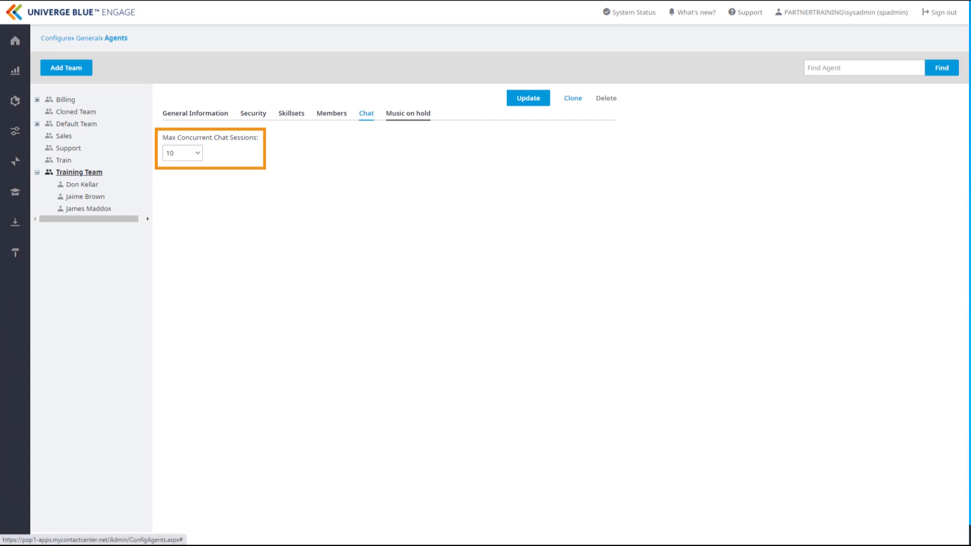
pyautogui.click(408, 113)
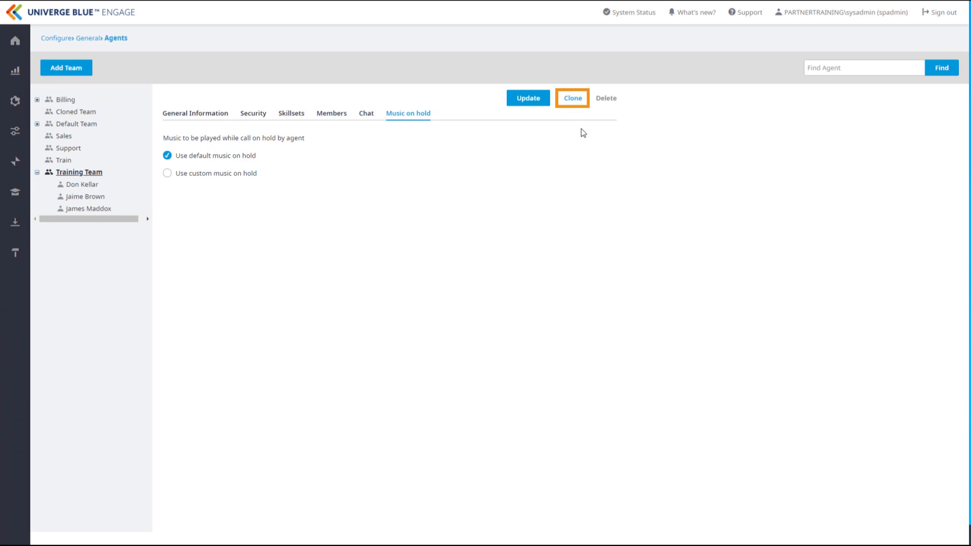
pyautogui.click(574, 104)
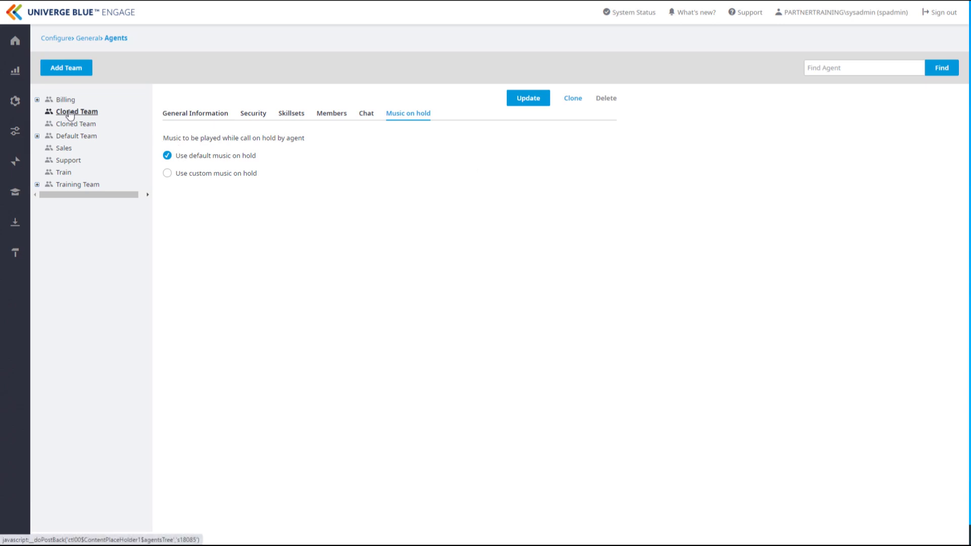
pyautogui.click(331, 114)
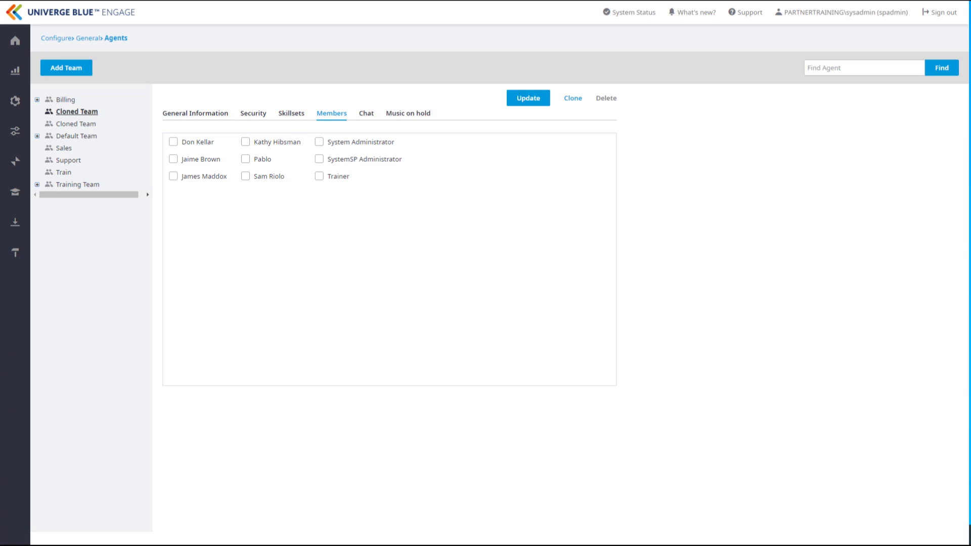
# Open the security settings of Training Team's first member and examine the available roles.
pyautogui.click(37, 185)
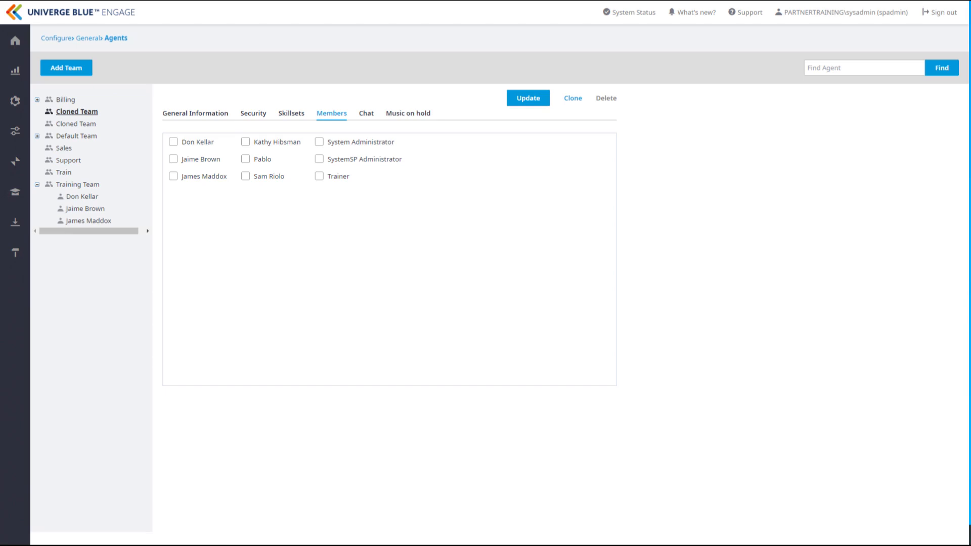
pyautogui.click(83, 197)
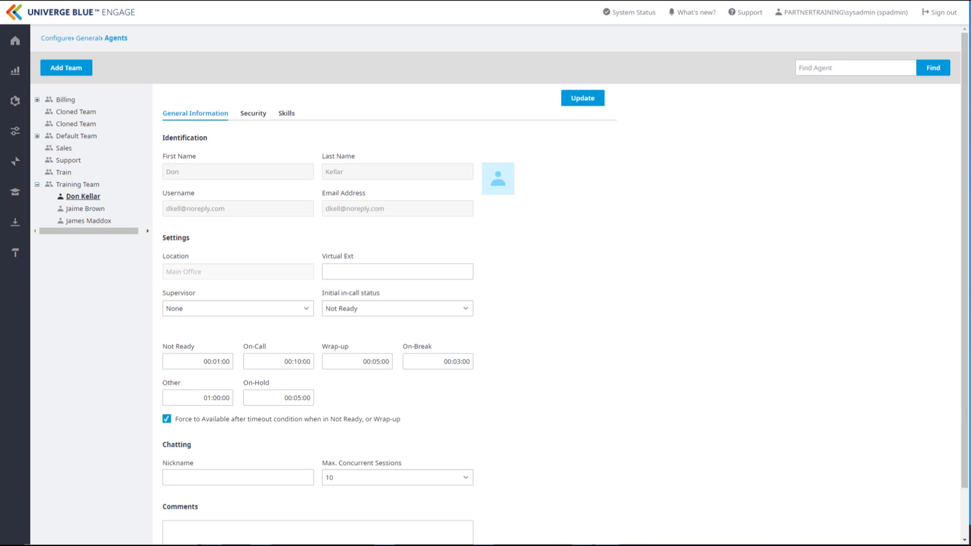
pyautogui.click(253, 120)
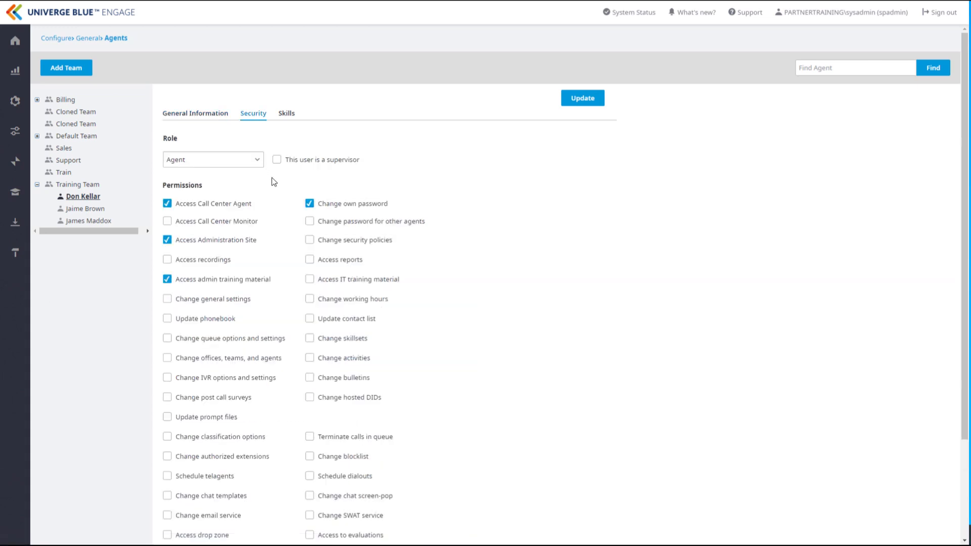
pyautogui.click(257, 160)
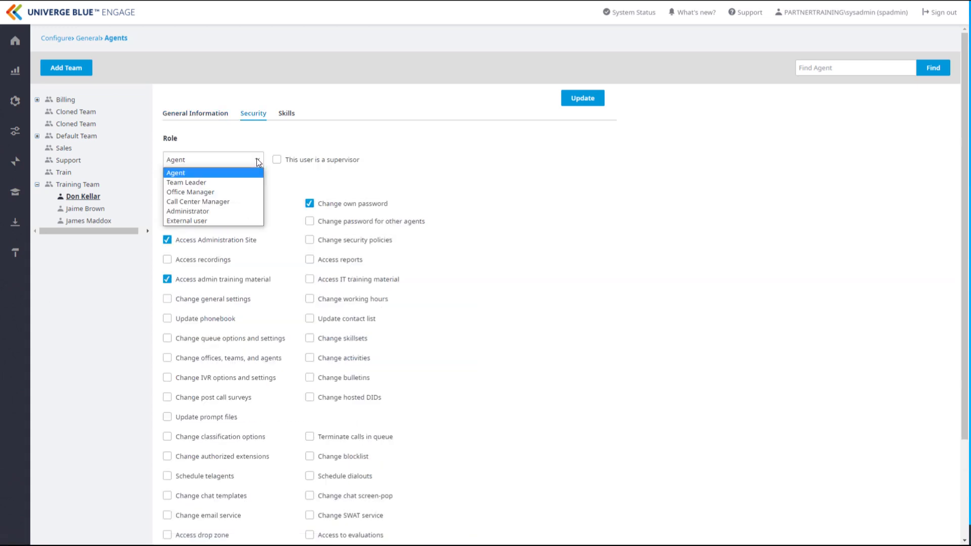
pyautogui.click(258, 160)
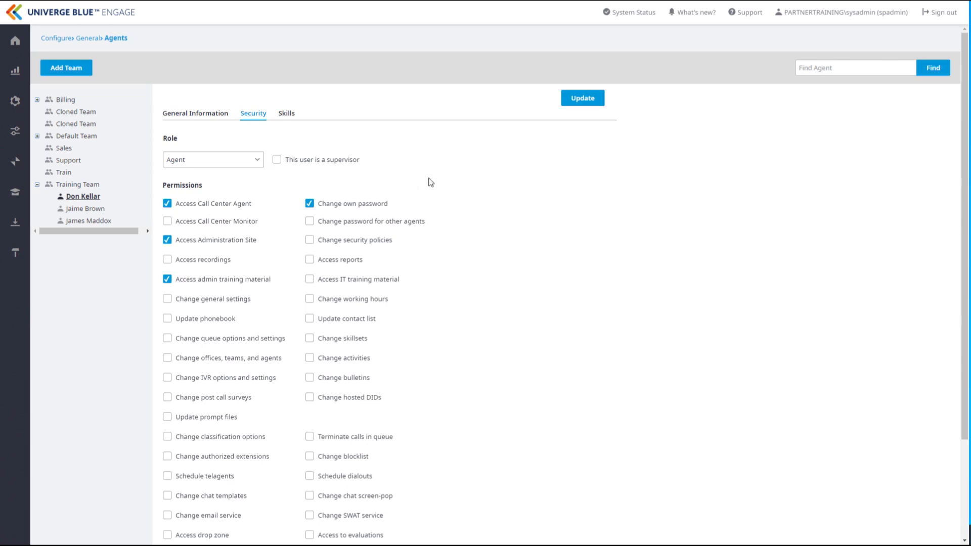
# Enable Access reports and the supervisor option for the agent, assign the Team Leader role, and save.
pyautogui.click(311, 261)
pyautogui.click(277, 160)
pyautogui.click(256, 160)
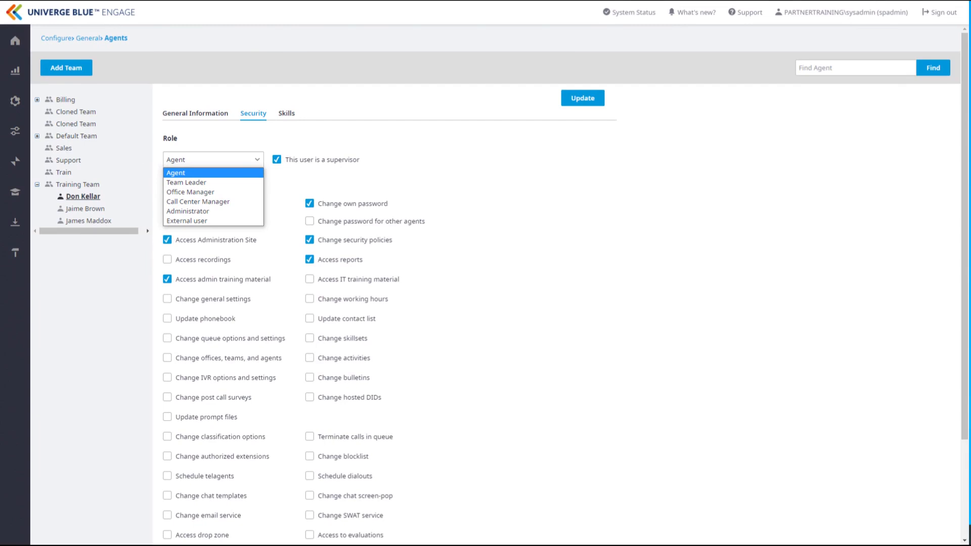
pyautogui.click(186, 182)
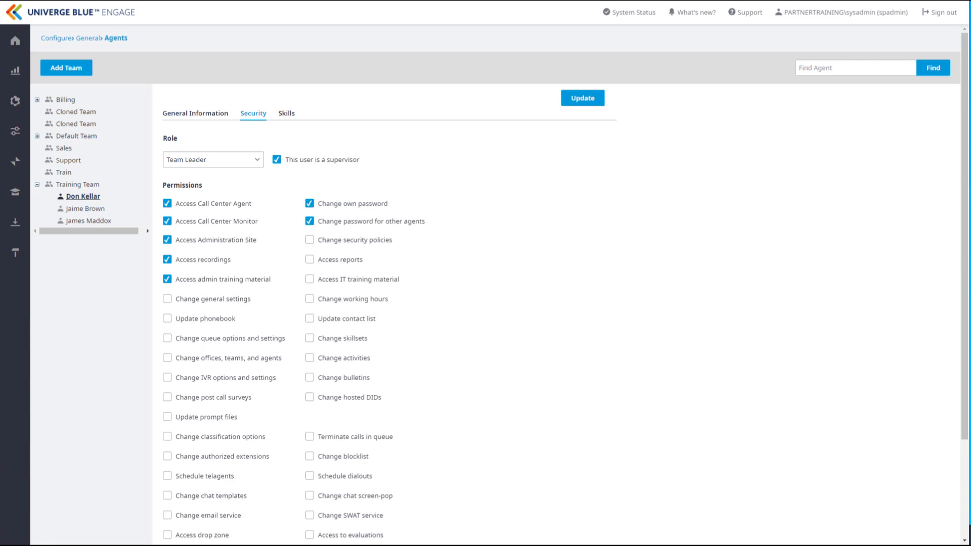
pyautogui.click(588, 100)
# Open Training Team's general information and check the supervisor choices.
pyautogui.click(99, 185)
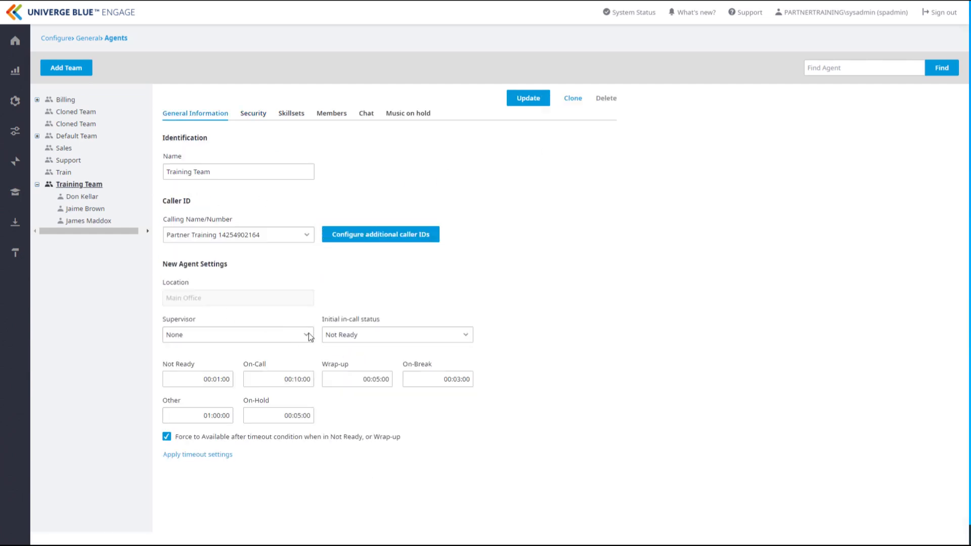
pyautogui.click(306, 335)
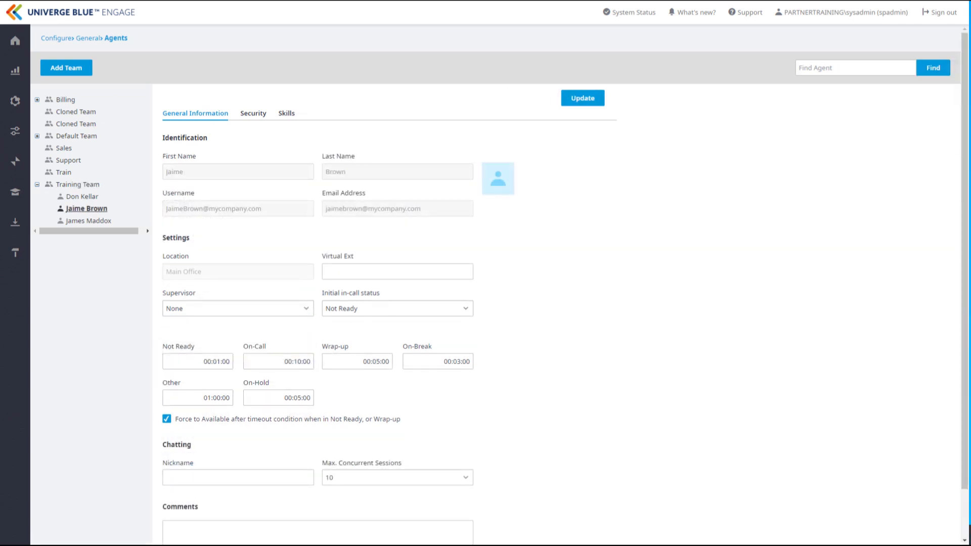
# Individually assign Billing - FRE, Billing - SPA and Billing Easy IVR - ENG to Training Team's second member, applying the changes to active sessions.
pyautogui.click(287, 114)
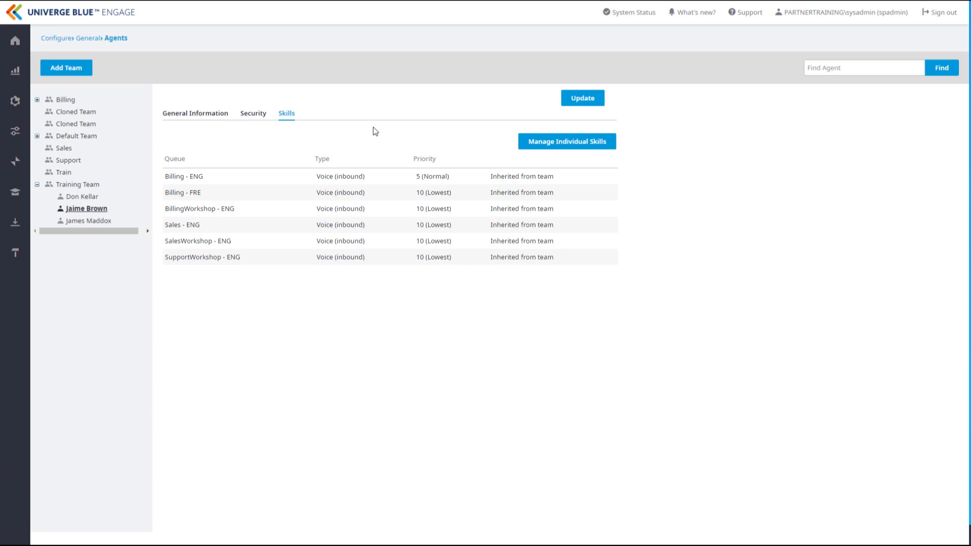
pyautogui.click(559, 152)
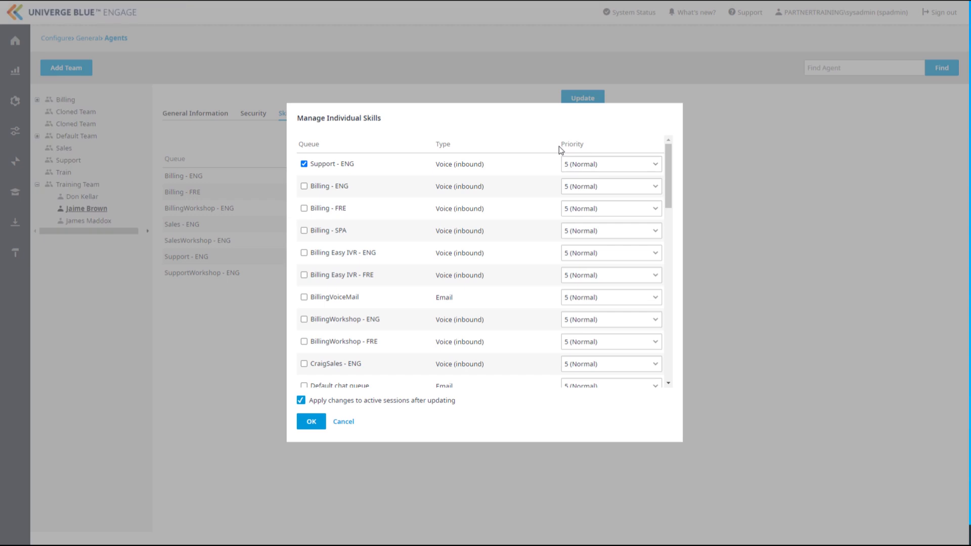
pyautogui.click(304, 209)
pyautogui.click(304, 231)
pyautogui.click(304, 252)
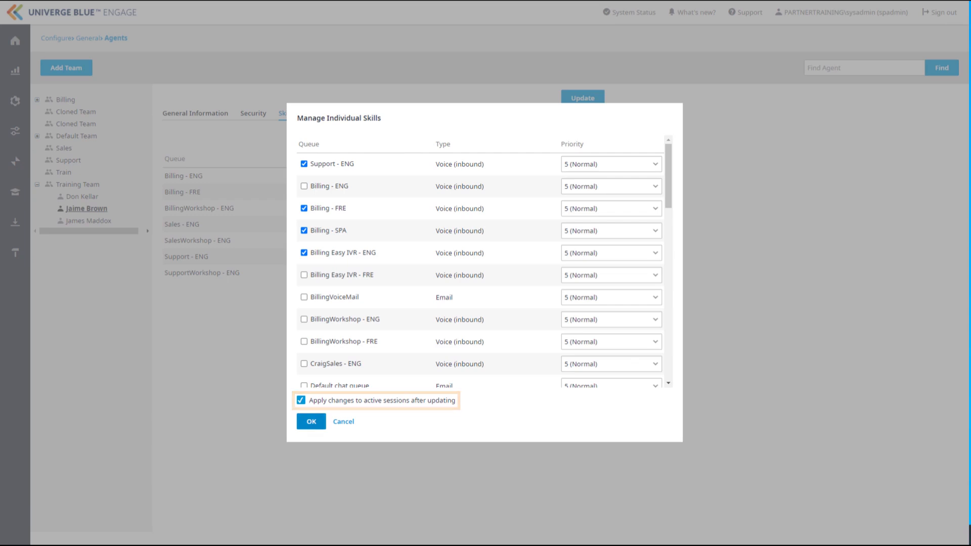
pyautogui.click(311, 422)
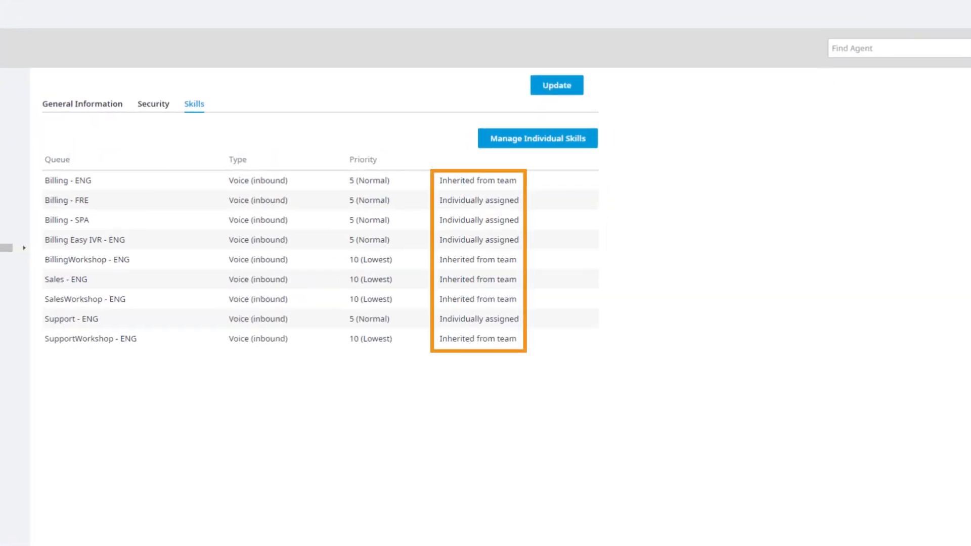